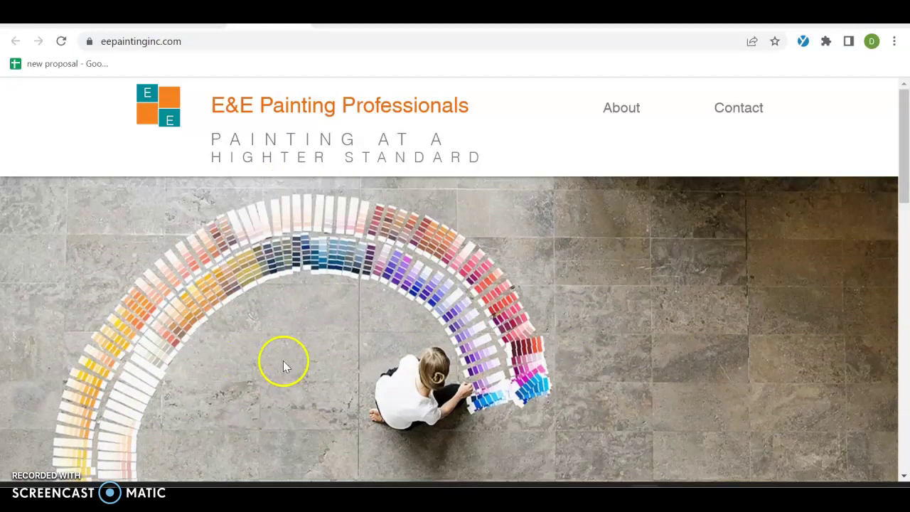
Check the file name of the homepage's hero image in its save dialog, leaving without saving.
click(54, 285)
click(75, 316)
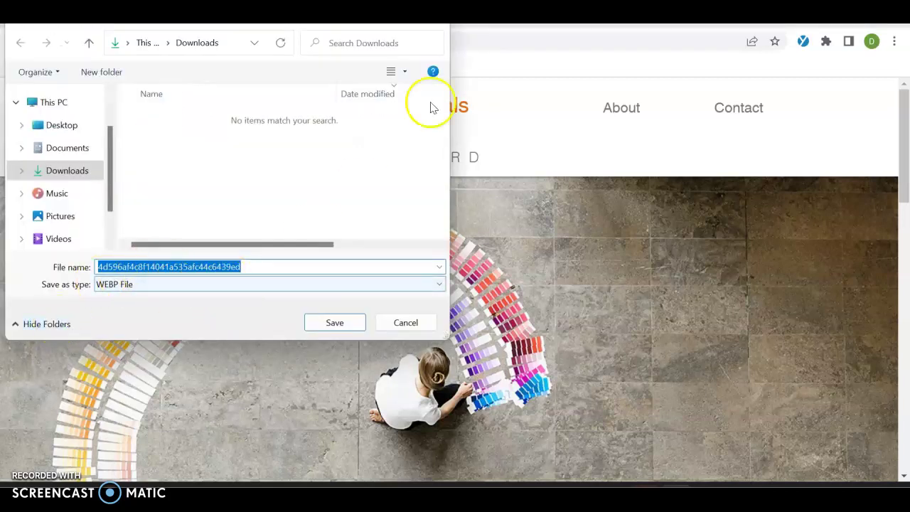
click(436, 24)
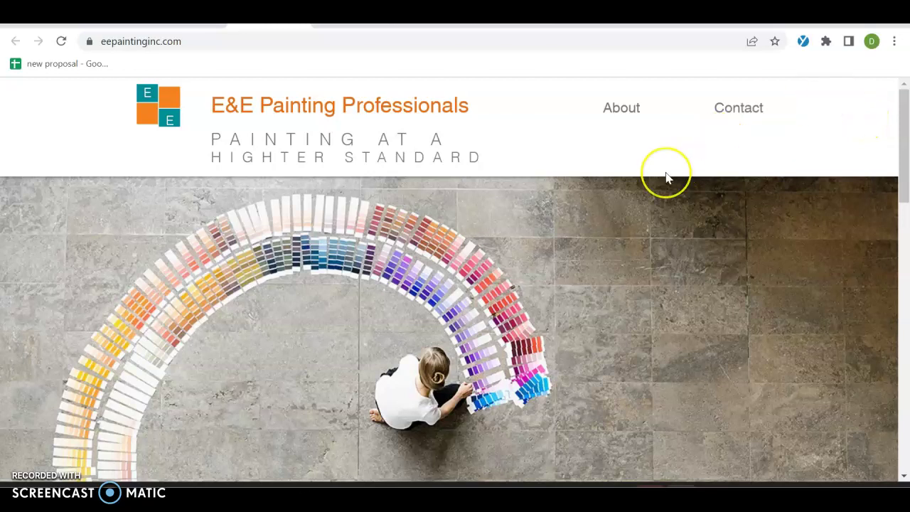
Review the homepage's intro text and photo gallery, viewing the Happy Memorial post and closing it again.
scroll(662, 177, down, 3)
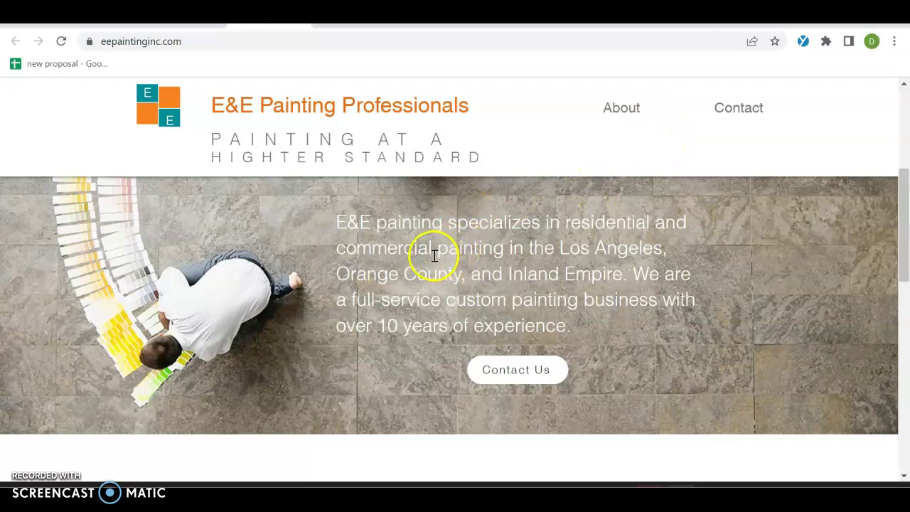
scroll(421, 253, down, 1)
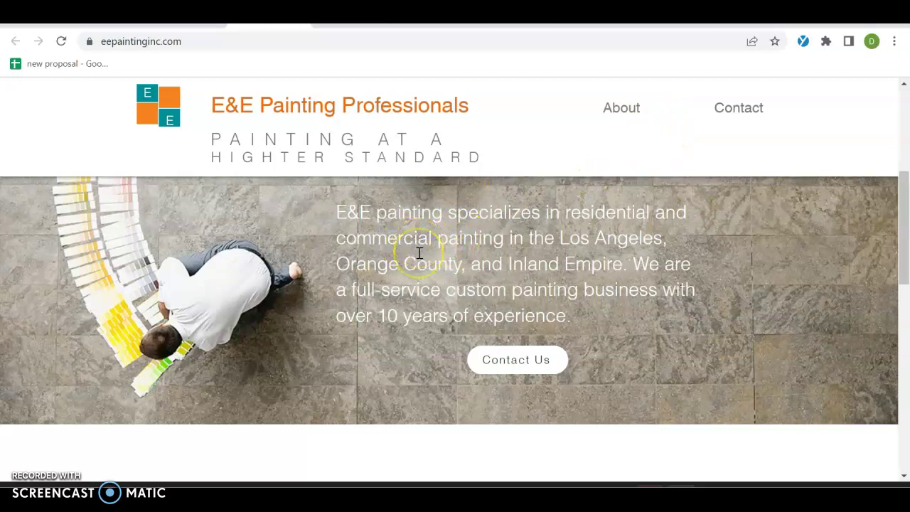
scroll(418, 253, down, 2)
scroll(418, 253, down, 2)
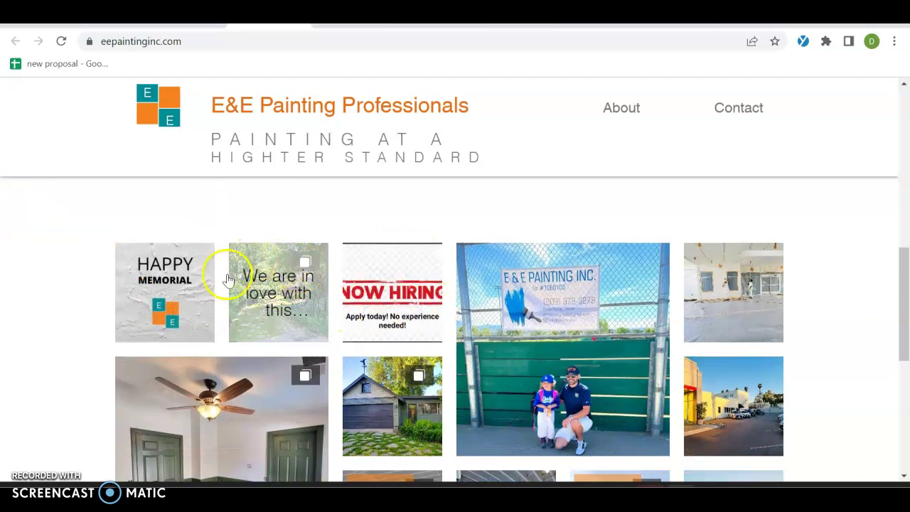
click(166, 293)
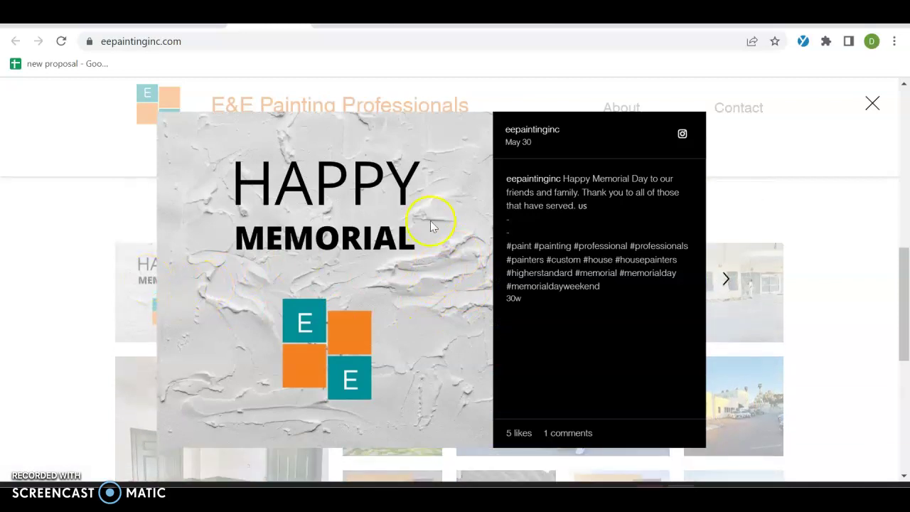
click(83, 197)
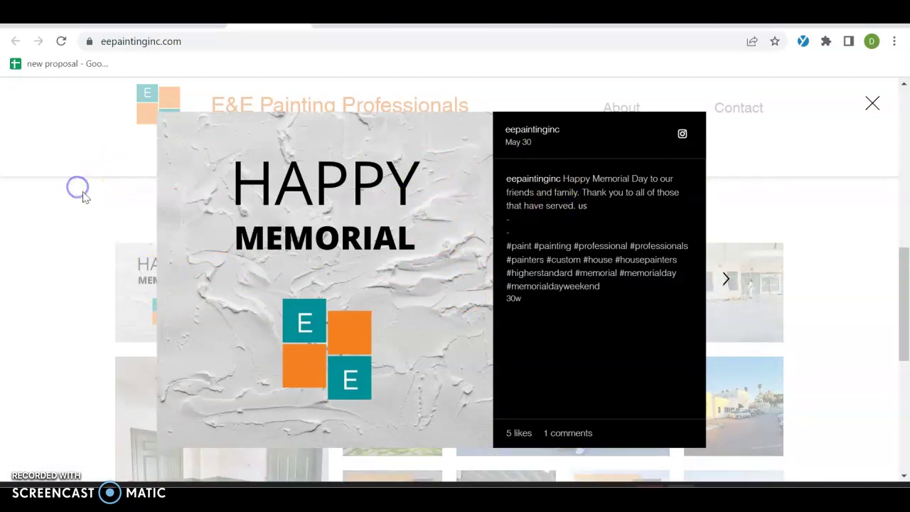
click(871, 106)
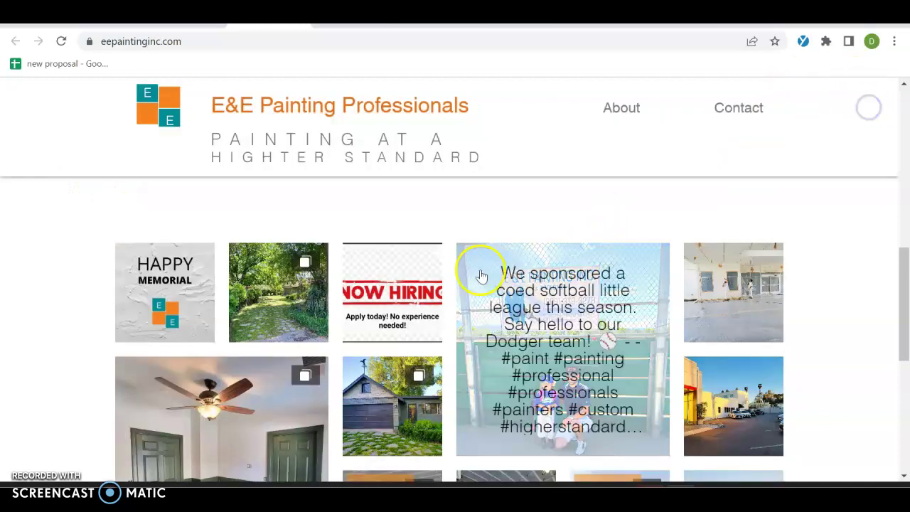
Check the save name offered at the gallery's Victorian home photo, leaving without saving.
scroll(476, 270, down, 2)
right_click(409, 275)
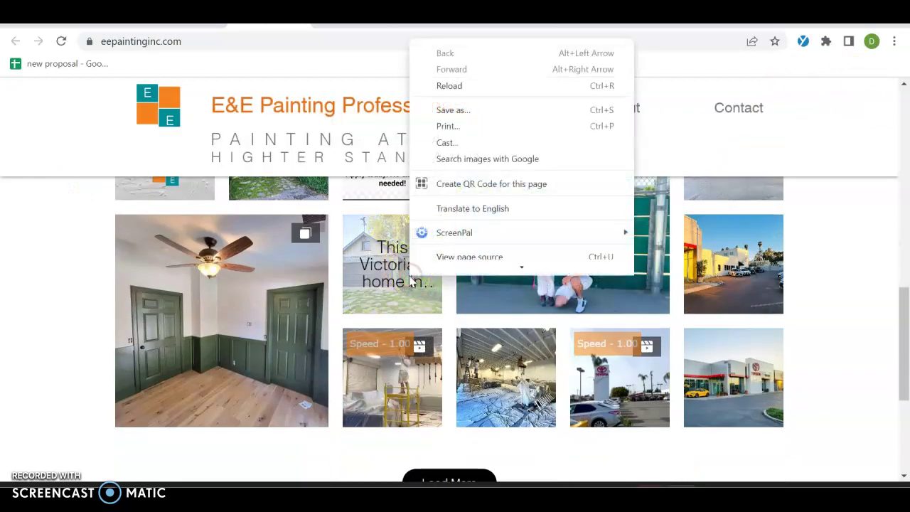
click(454, 121)
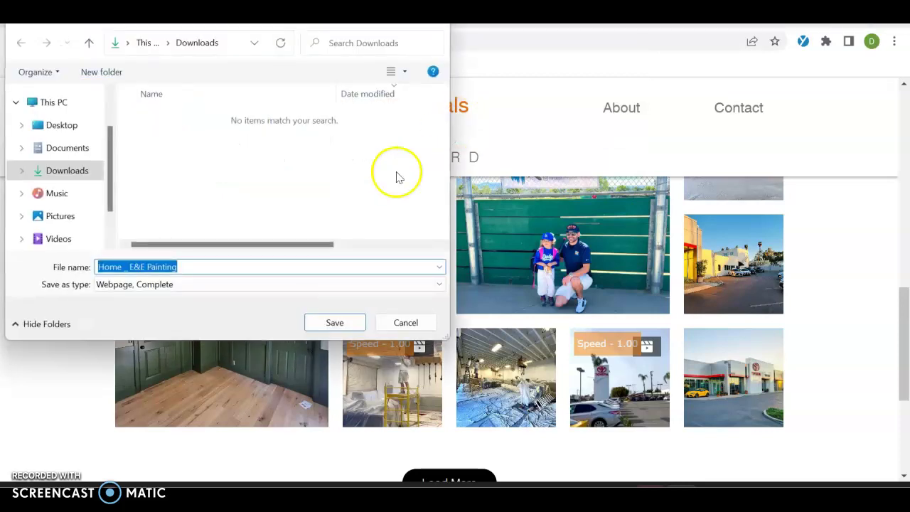
key(Escape)
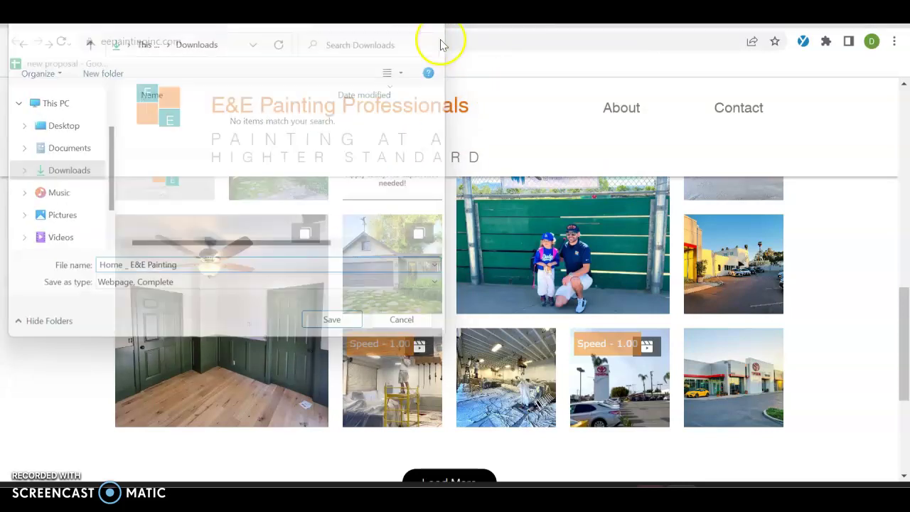
Examine the page footer's social media links, contractor's license and appraisal phone line.
scroll(551, 297, down, 4)
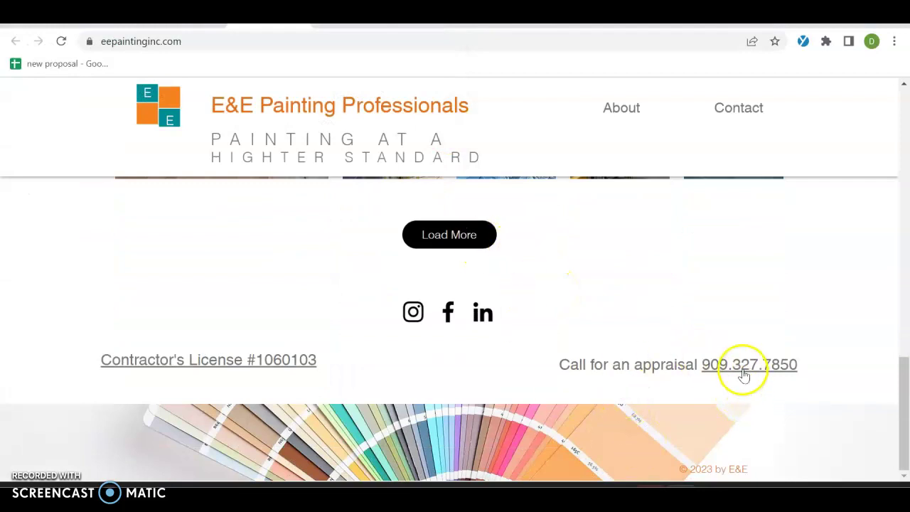
scroll(555, 359, up, 1)
scroll(498, 338, down, 1)
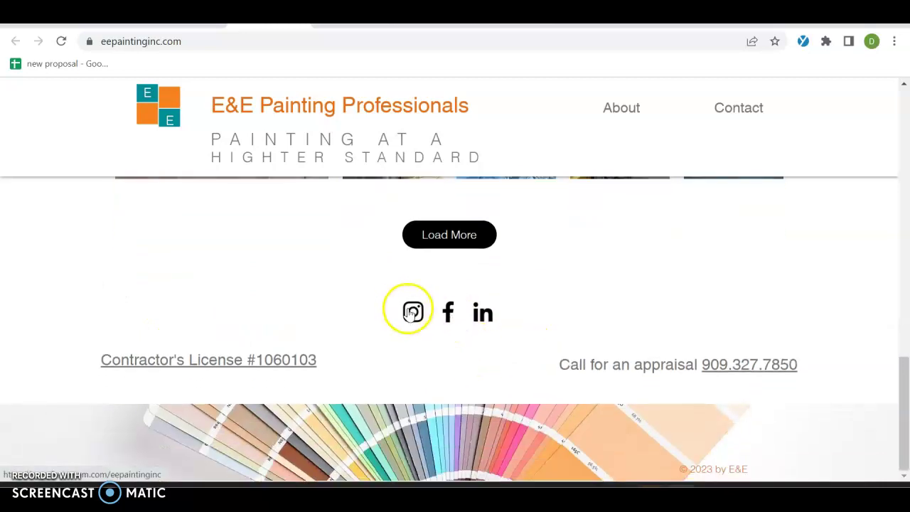
click(478, 313)
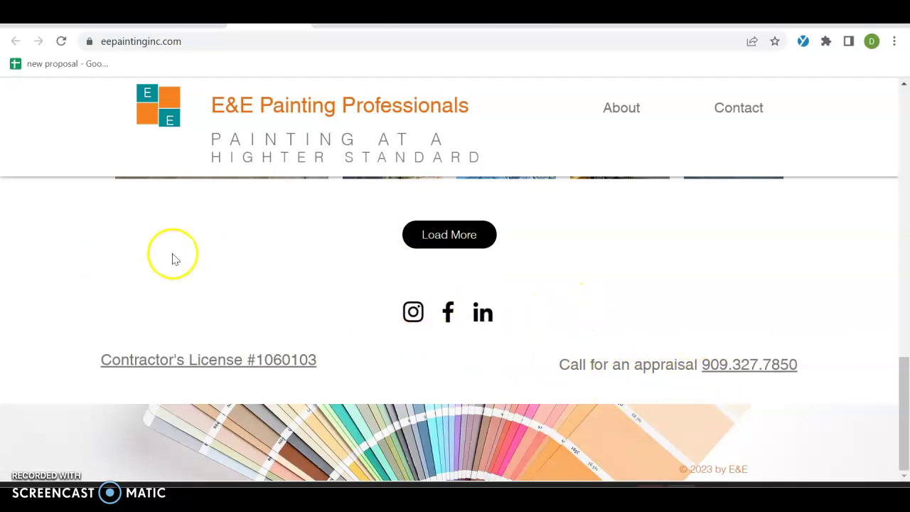
scroll(173, 258, up, 5)
click(352, 25)
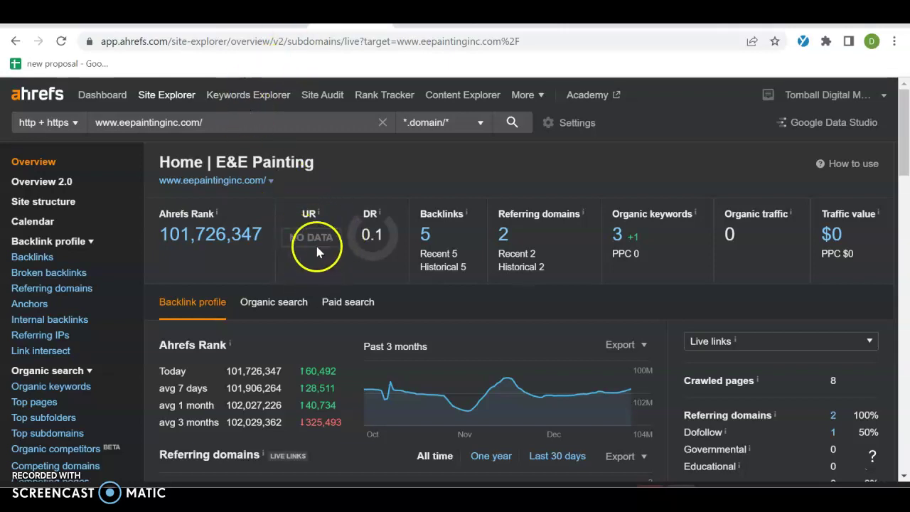
drag(210, 123, 81, 126)
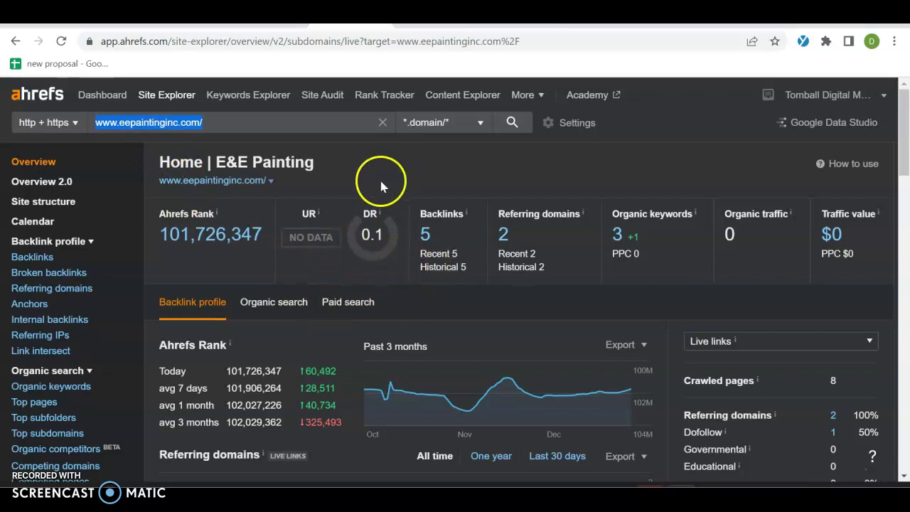
click(365, 249)
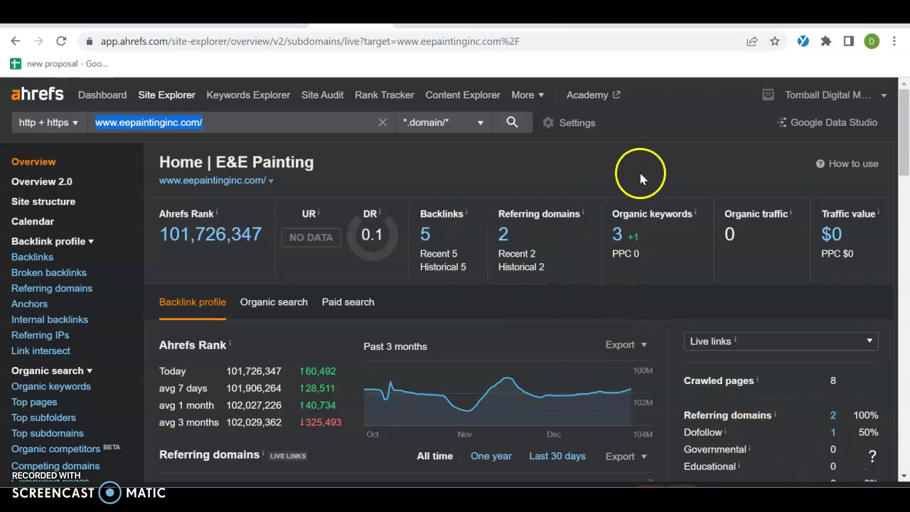
click(616, 242)
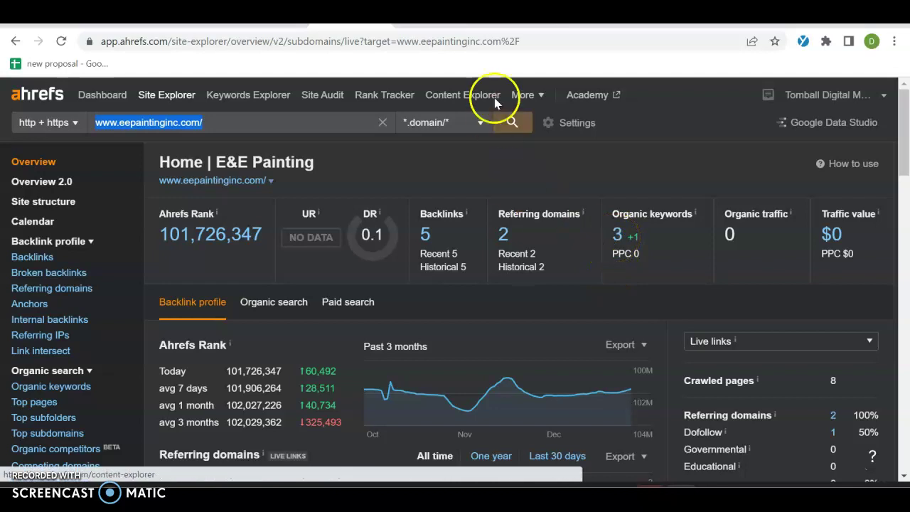
scroll(221, 341, down, 1)
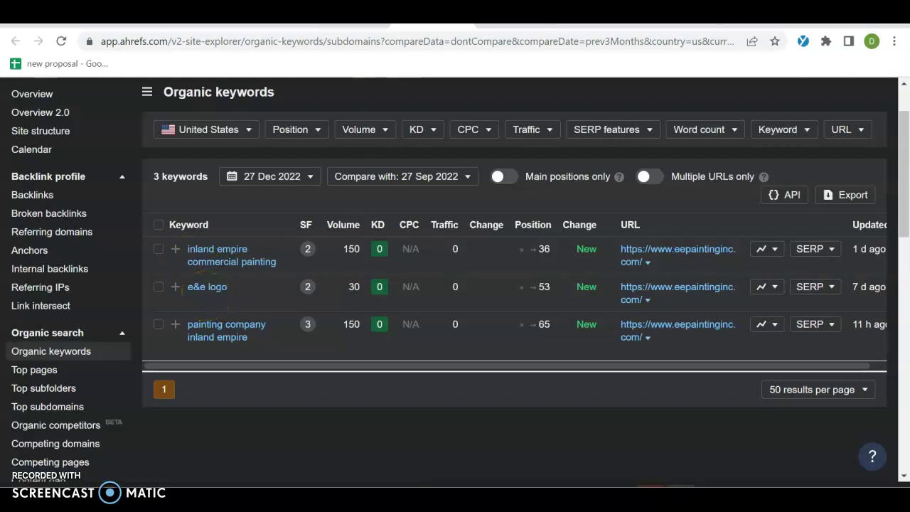
Switch to the Google results for "painters orange county ca" and examine the query's service and location terms.
key(ctrl+Tab)
scroll(33, 171, up, 10)
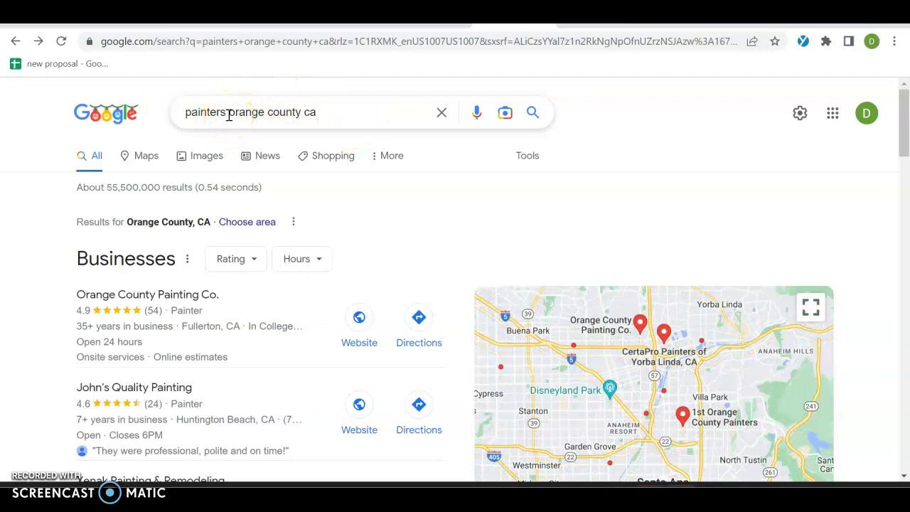
drag(227, 113, 321, 111)
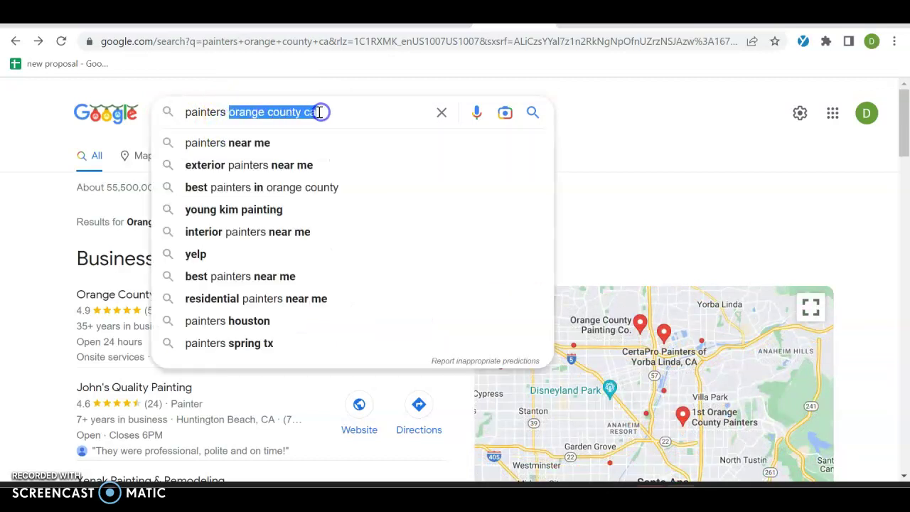
drag(227, 113, 177, 121)
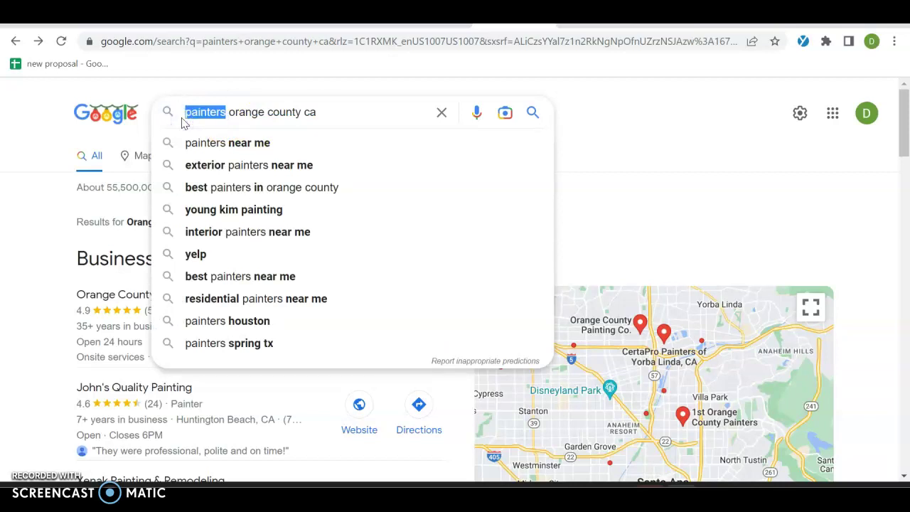
click(45, 174)
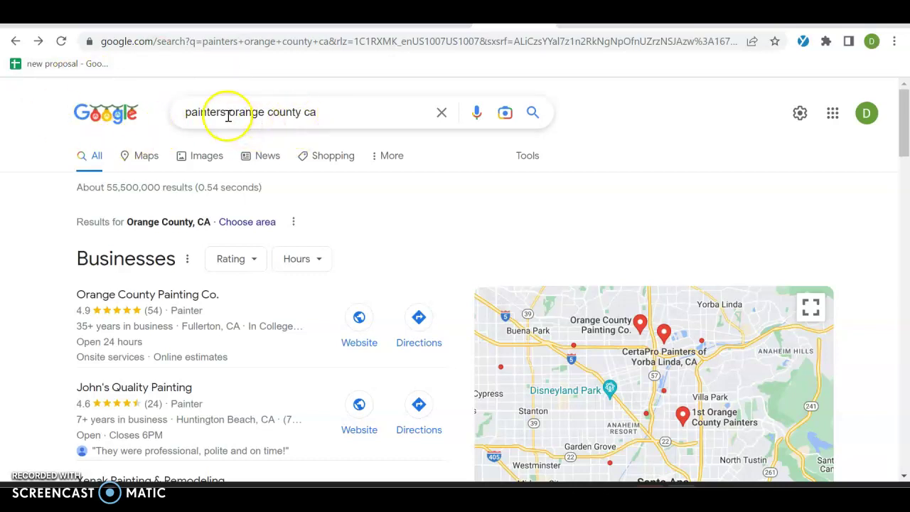
drag(187, 112, 313, 112)
click(346, 119)
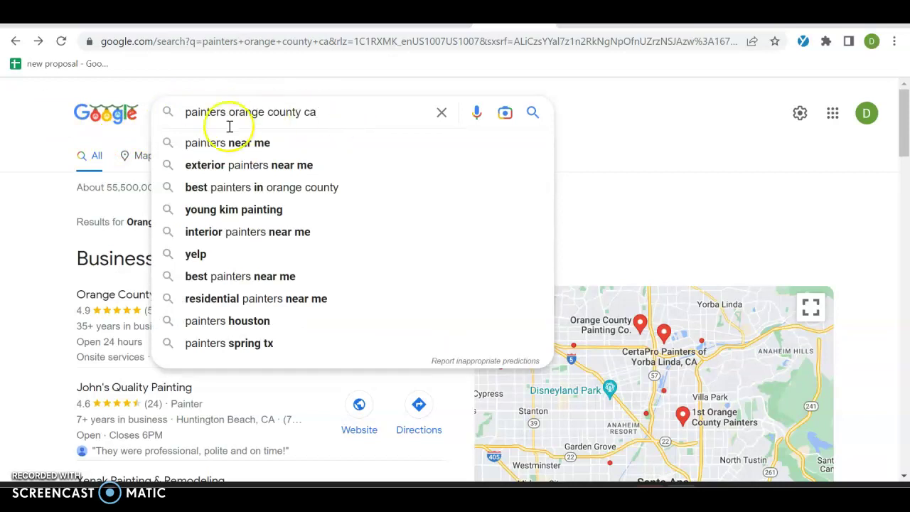
click(17, 138)
Examine the local business listings, directory results and competing painters' sites in the Orange County search results.
scroll(4, 128, down, 1)
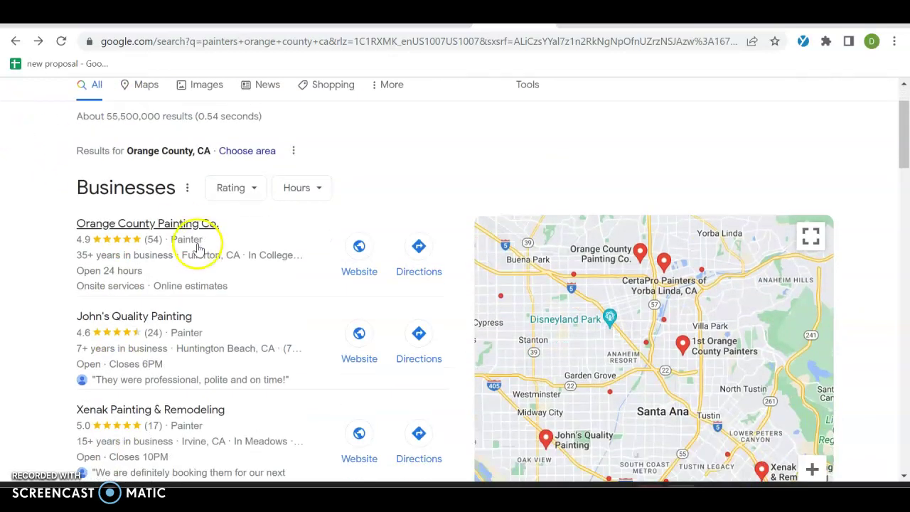
scroll(206, 224, down, 1)
scroll(206, 224, down, 1)
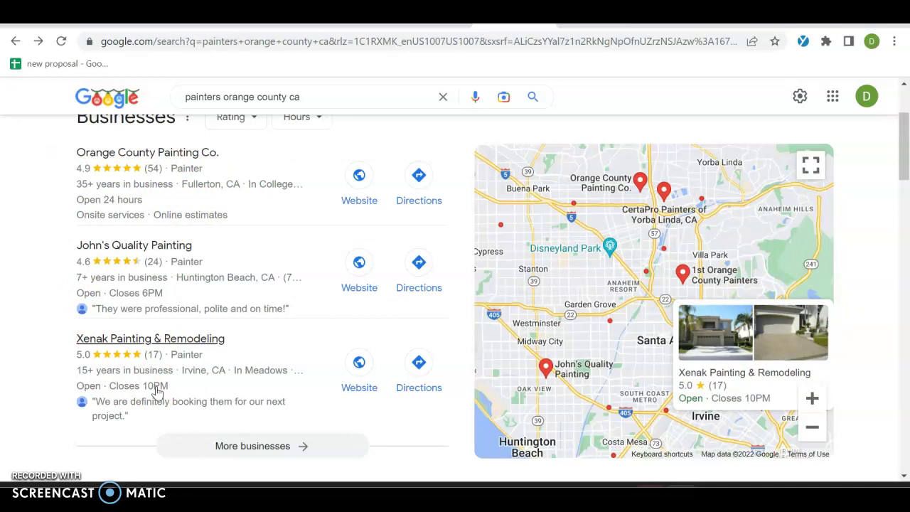
scroll(337, 319, down, 4)
scroll(338, 322, down, 1)
scroll(107, 199, up, 1)
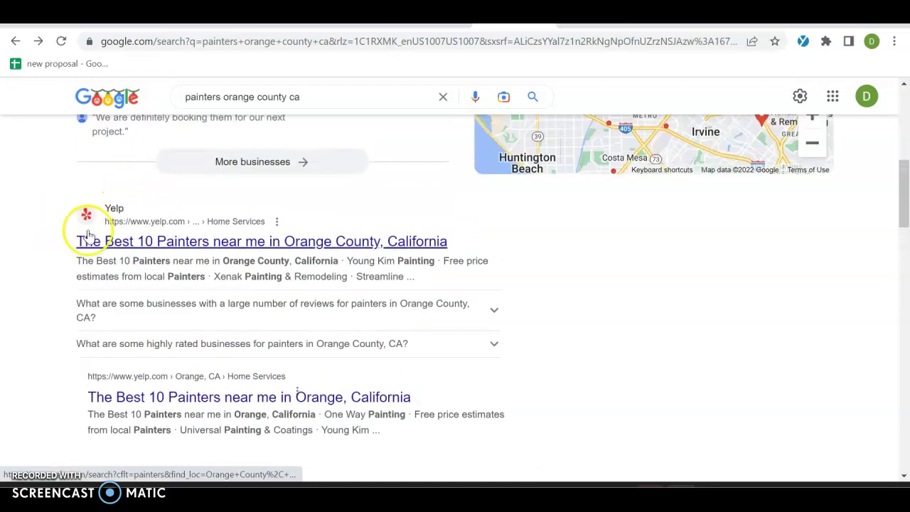
scroll(78, 320, down, 4)
scroll(189, 335, down, 3)
scroll(142, 295, down, 1)
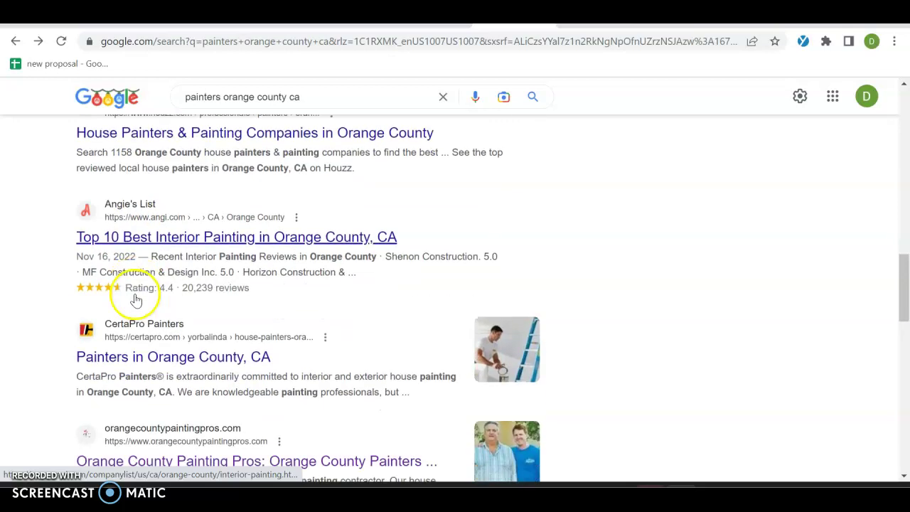
scroll(143, 313, down, 2)
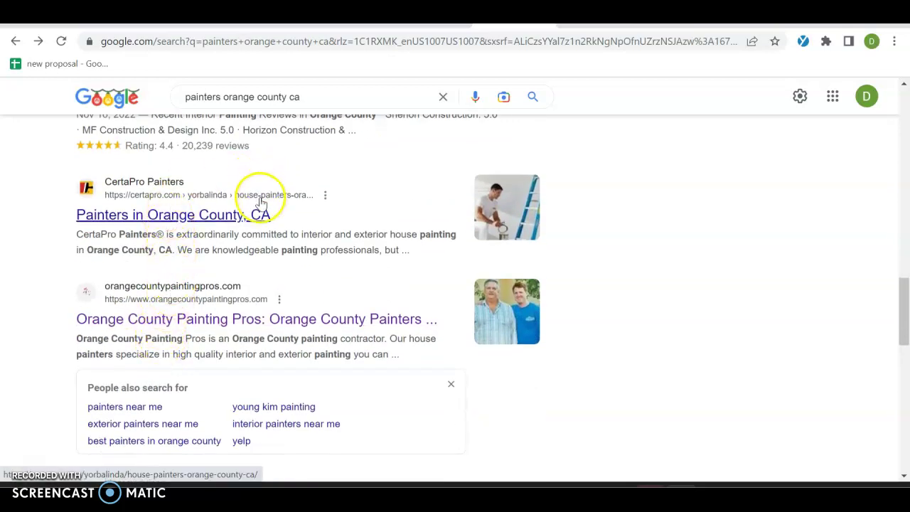
Open the Orange County Painting Pros website from the results and examine its service and commercial painting page lists.
click(163, 324)
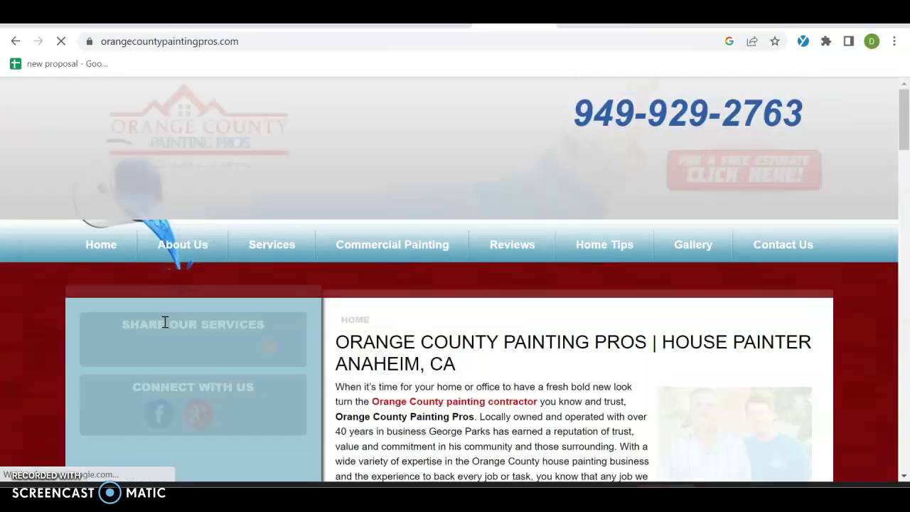
scroll(261, 179, down, 1)
mouse_move(263, 182)
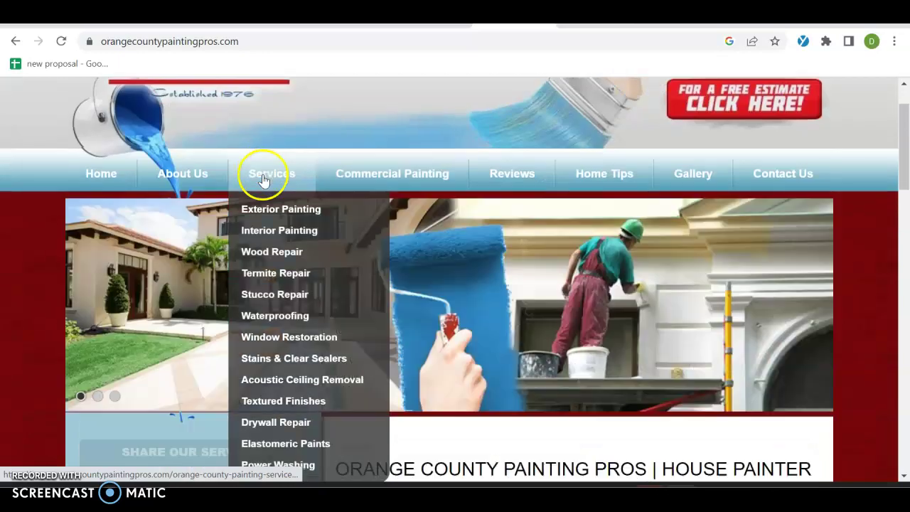
scroll(263, 181, down, 1)
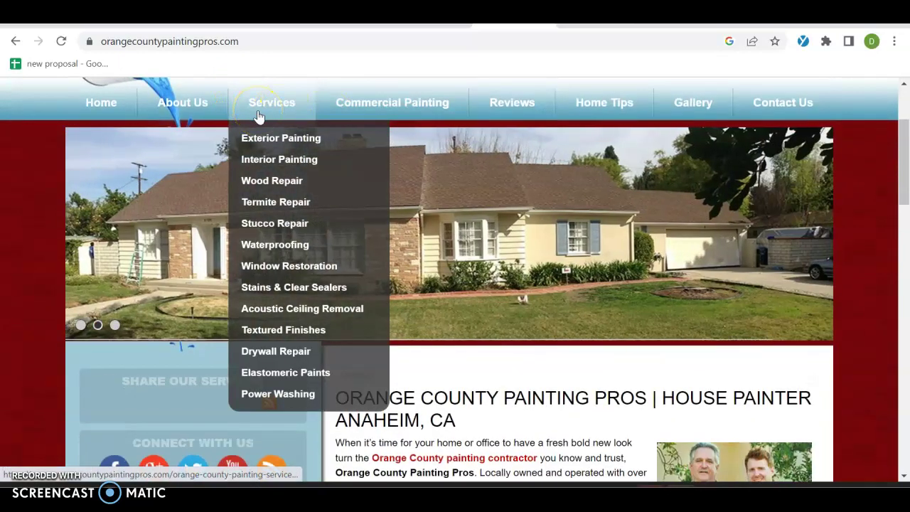
click(254, 268)
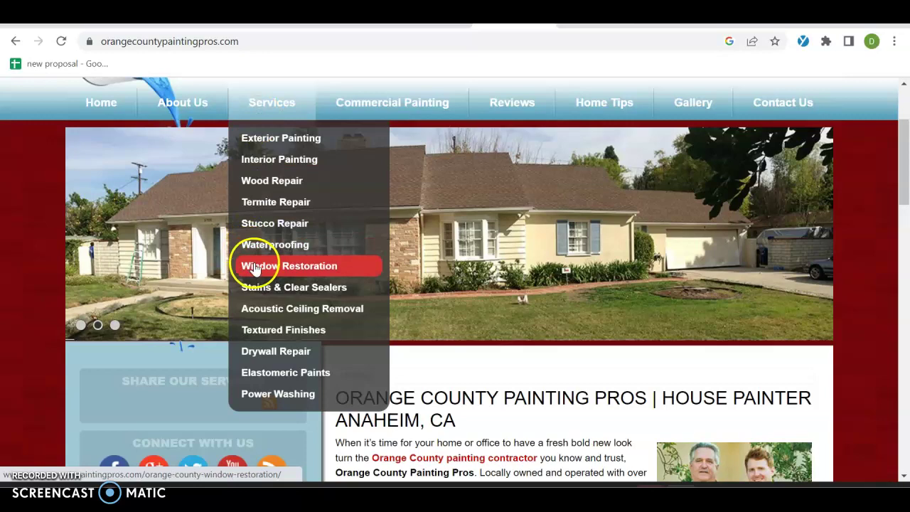
scroll(620, 319, up, 2)
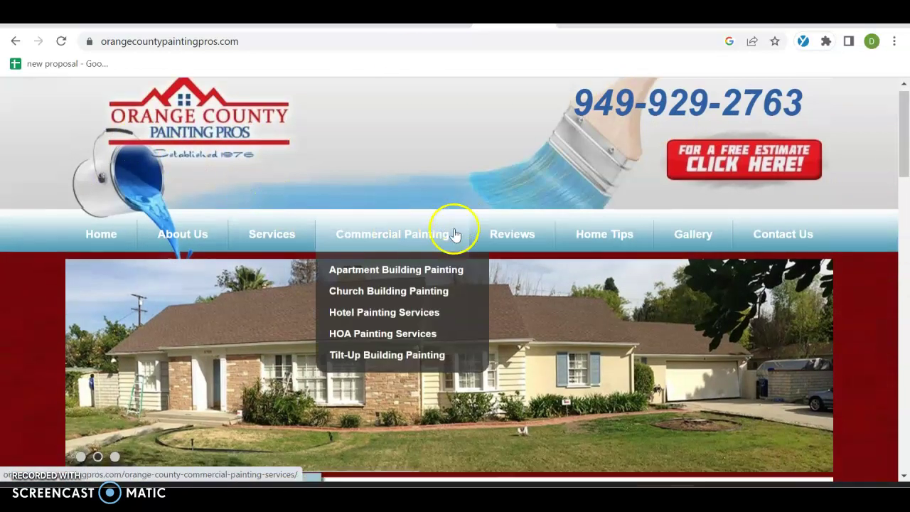
Check the file name of the homepage banner image through its save dialog, then close the dialog.
scroll(451, 229, down, 2)
right_click(227, 264)
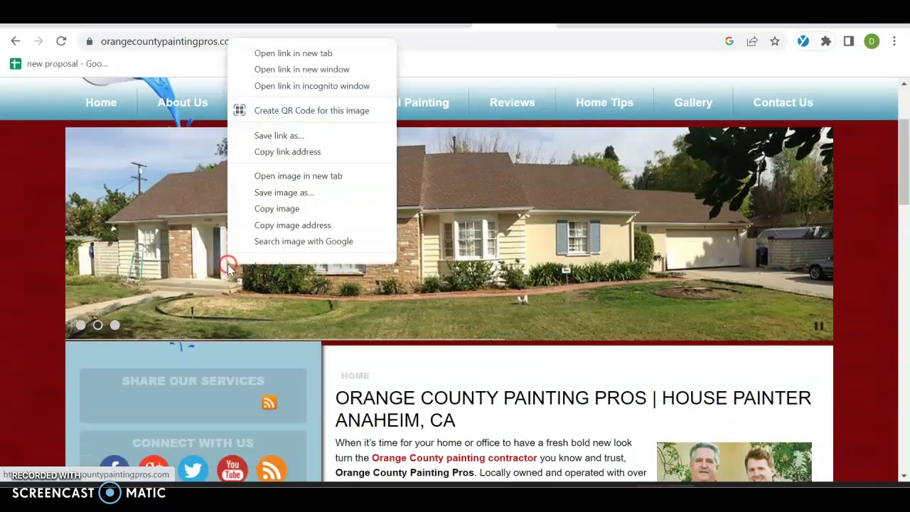
click(265, 185)
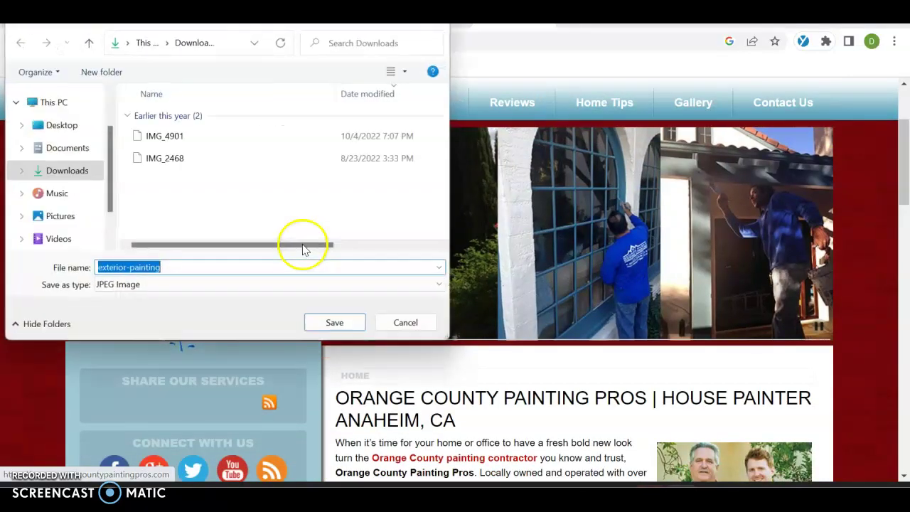
click(163, 267)
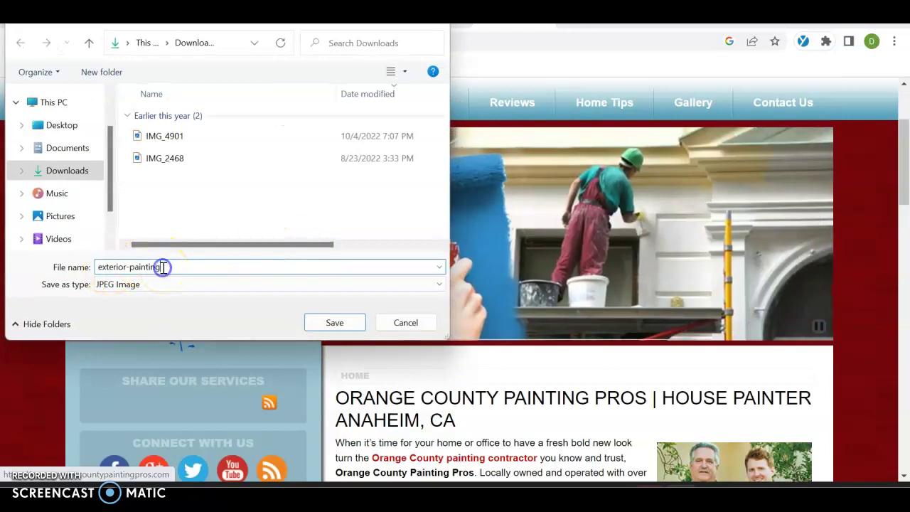
key(Return)
Check the file name of the photo of the two men beside the homepage introduction, cancelling the save.
scroll(230, 244, down, 2)
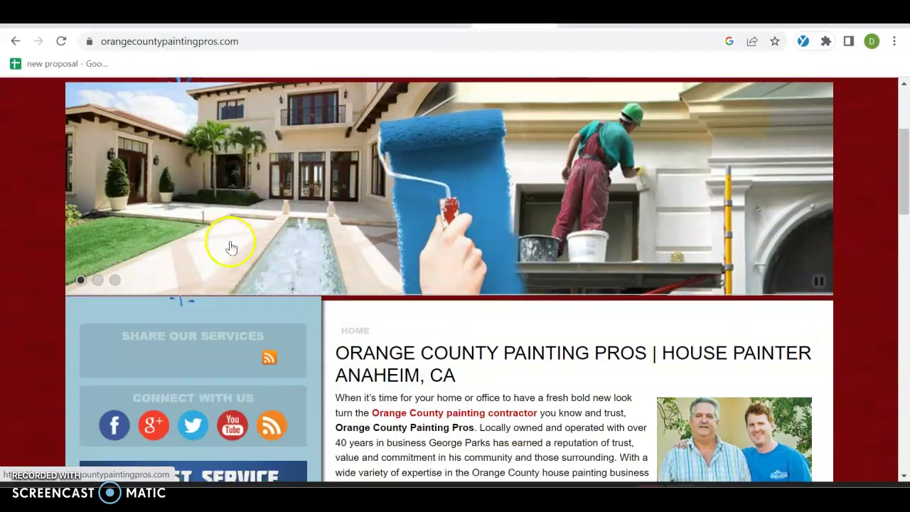
scroll(778, 297, down, 1)
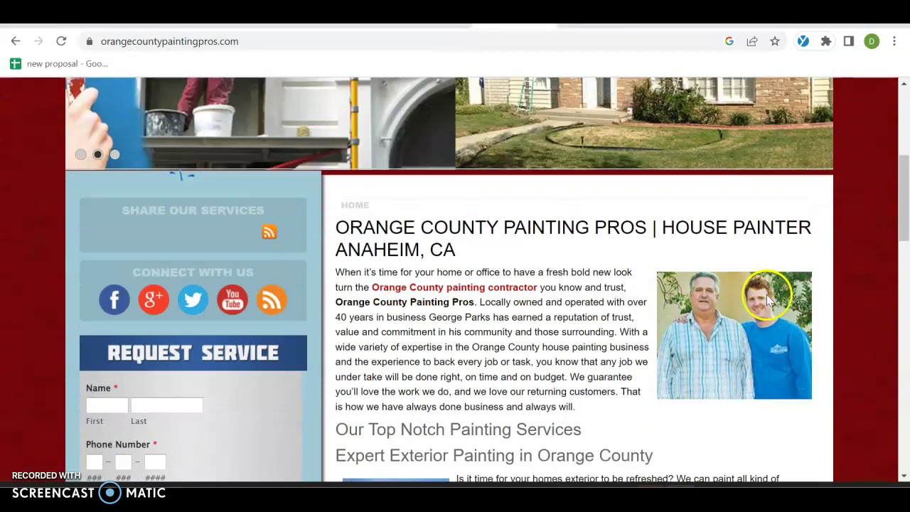
right_click(715, 250)
click(739, 282)
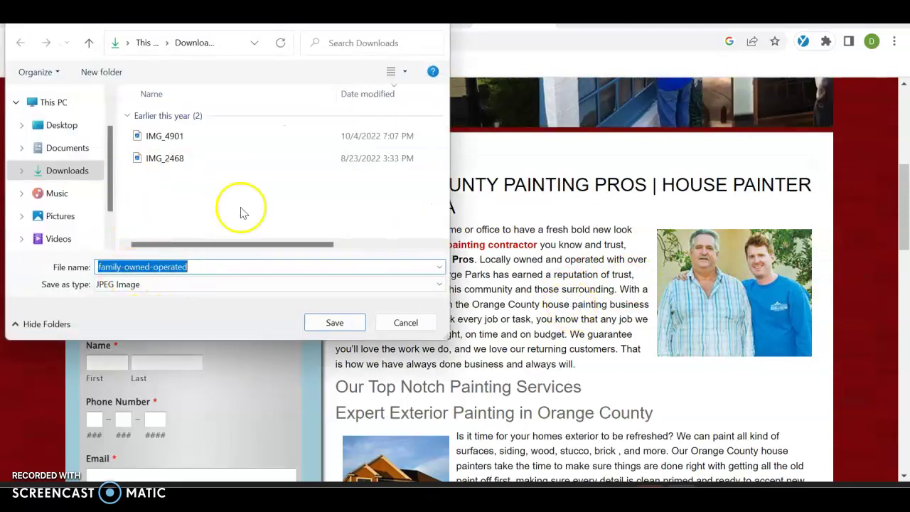
click(405, 322)
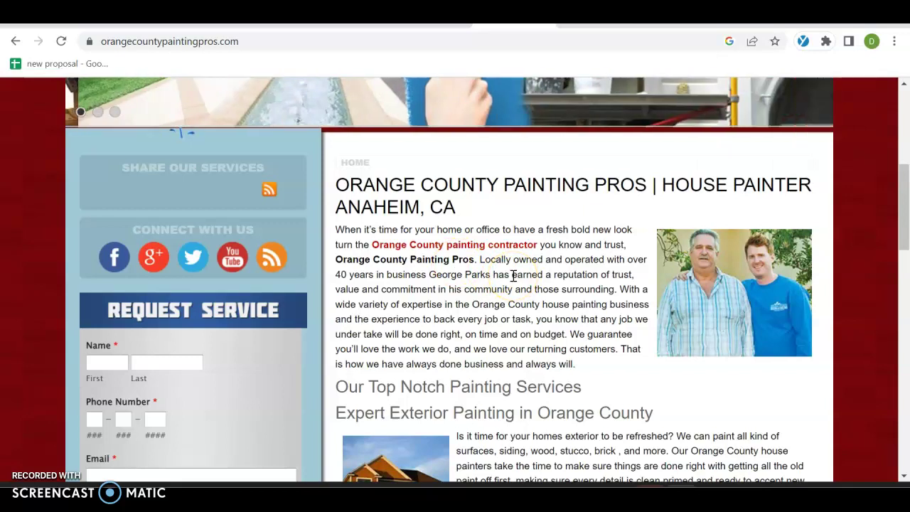
Examine the homepage's introduction and Request Service form, including its service selection field.
scroll(513, 298, down, 3)
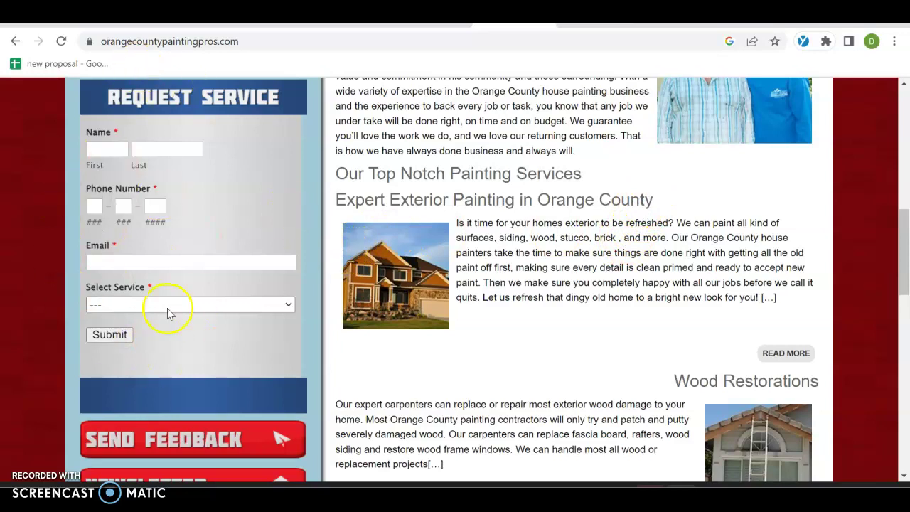
click(146, 304)
click(177, 357)
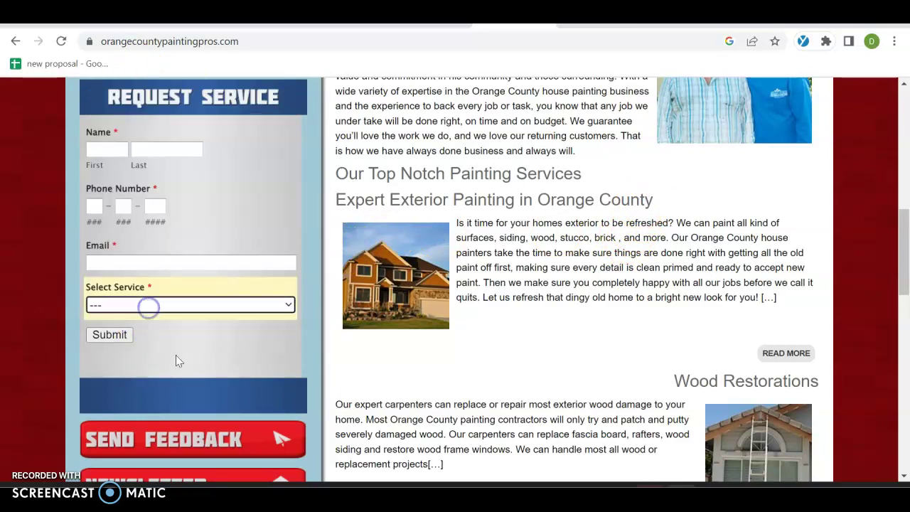
scroll(185, 352, up, 3)
scroll(171, 340, down, 1)
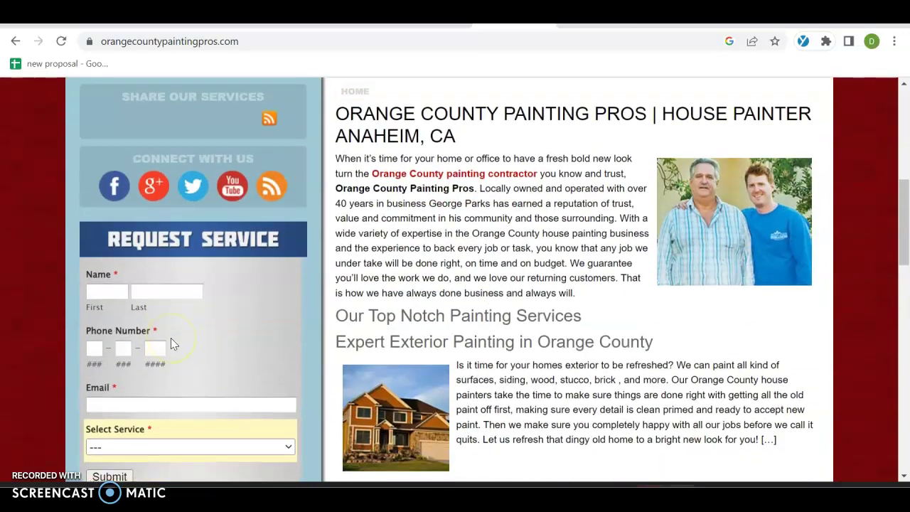
scroll(128, 320, up, 2)
Examine the homepage's painting service descriptions, services list, recent articles and footer service areas.
scroll(462, 389, down, 6)
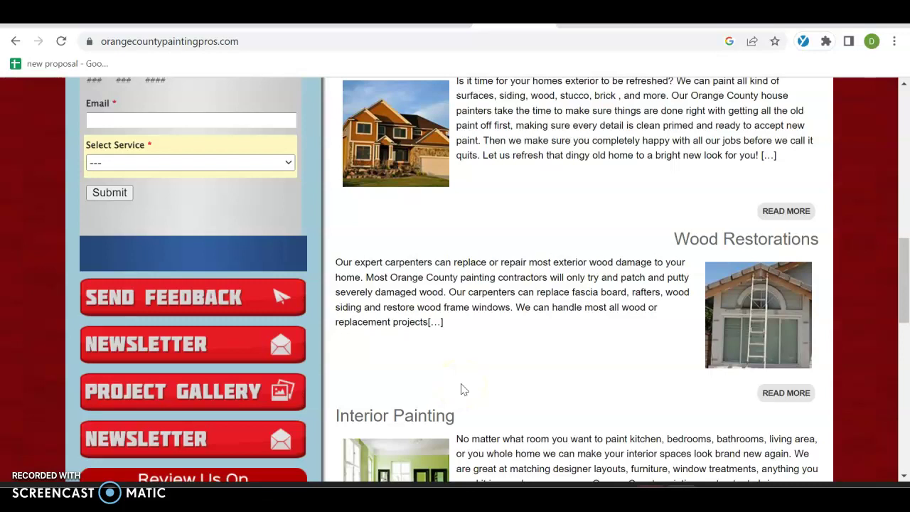
scroll(505, 313, down, 2)
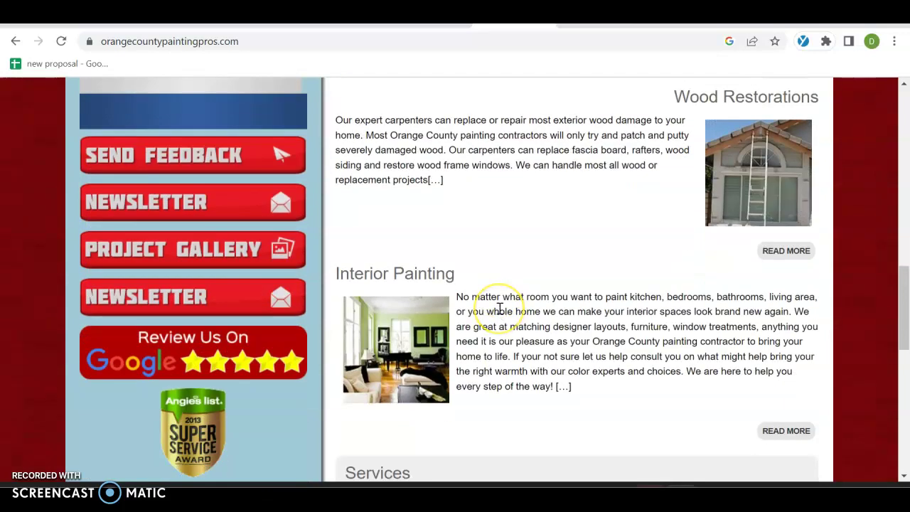
scroll(500, 308, up, 4)
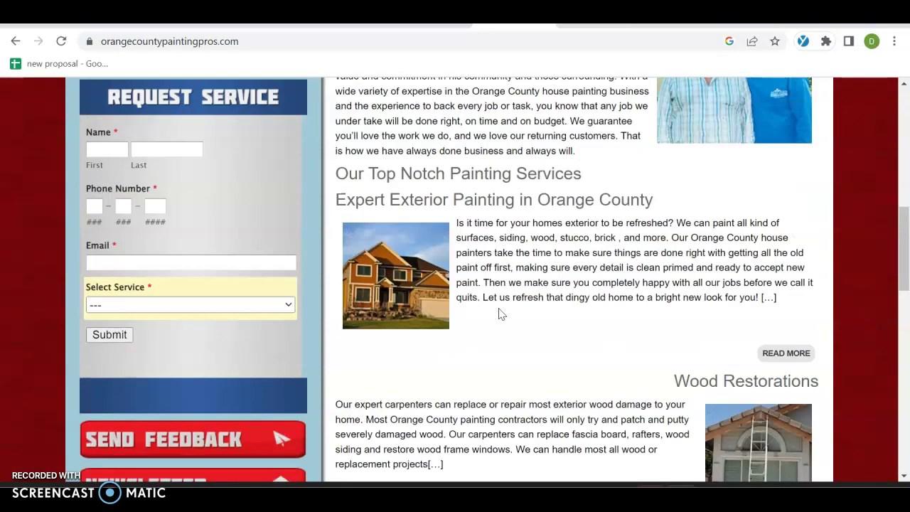
scroll(498, 309, down, 3)
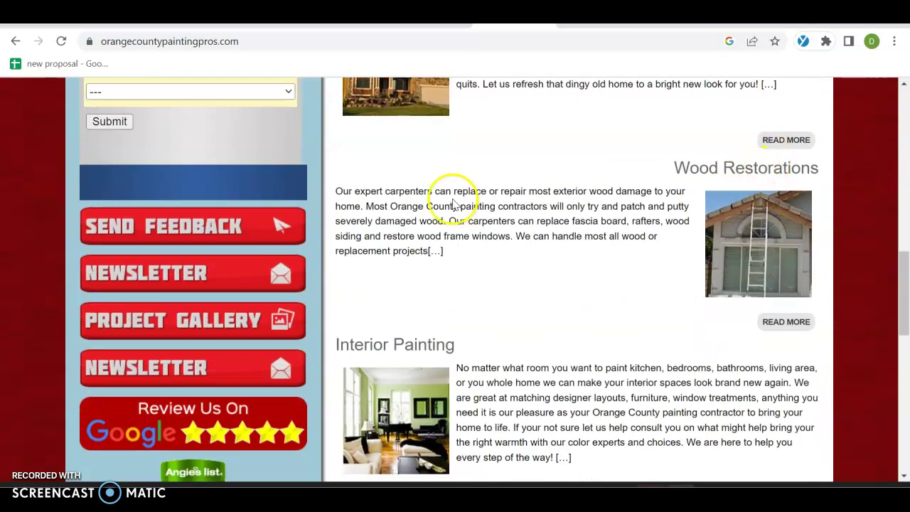
scroll(591, 266, down, 4)
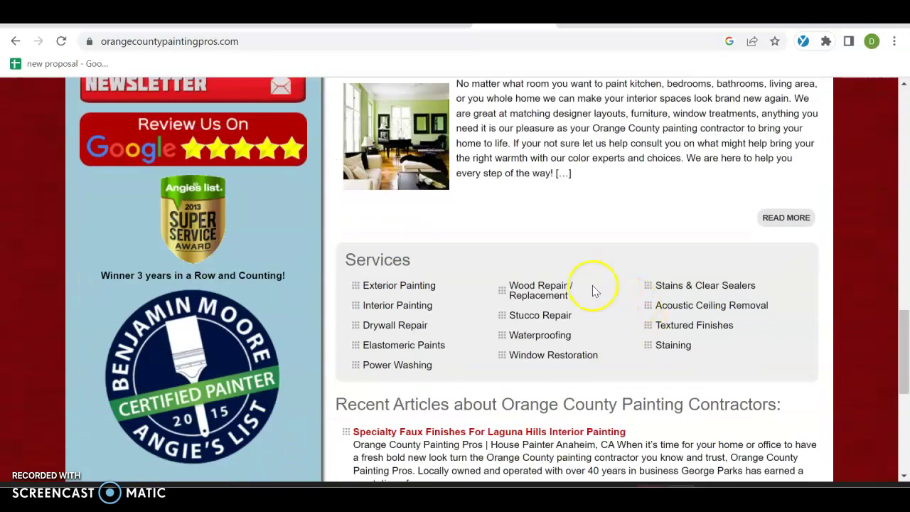
scroll(406, 371, down, 5)
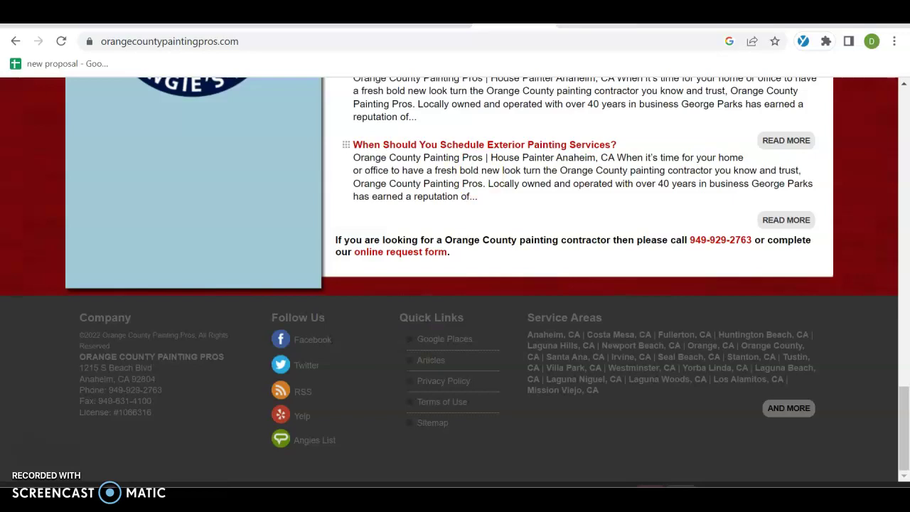
key(ctrl+Tab)
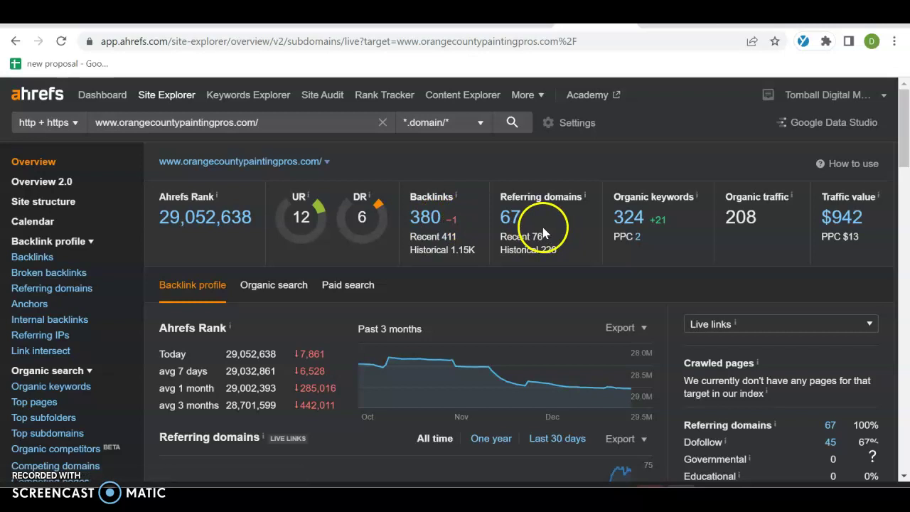
scroll(831, 452, down, 1)
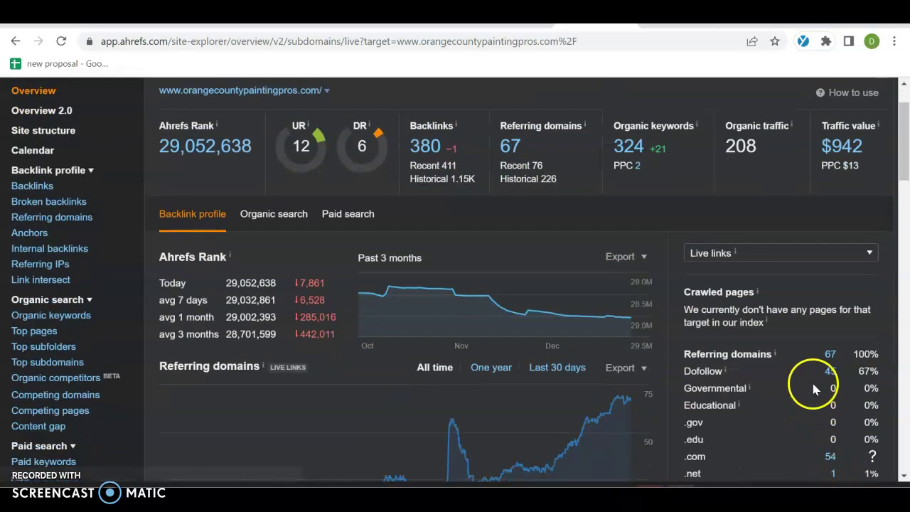
scroll(808, 385, up, 1)
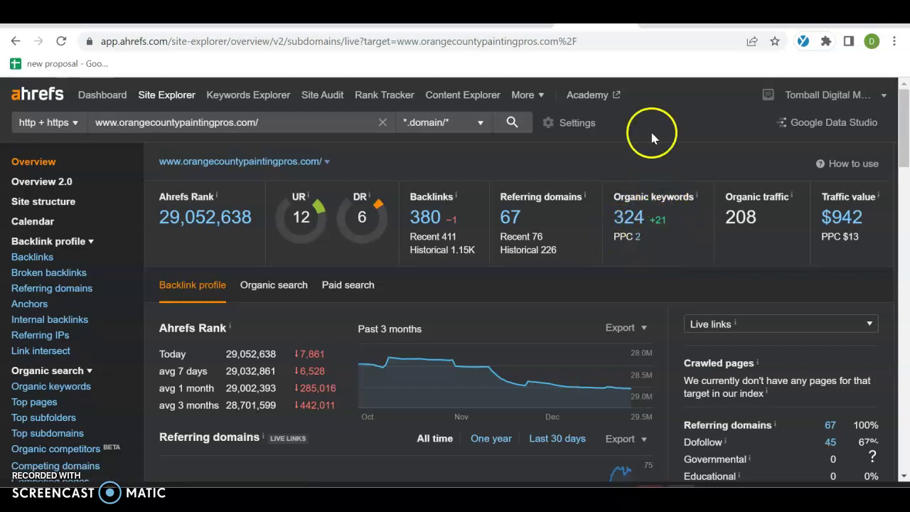
click(629, 217)
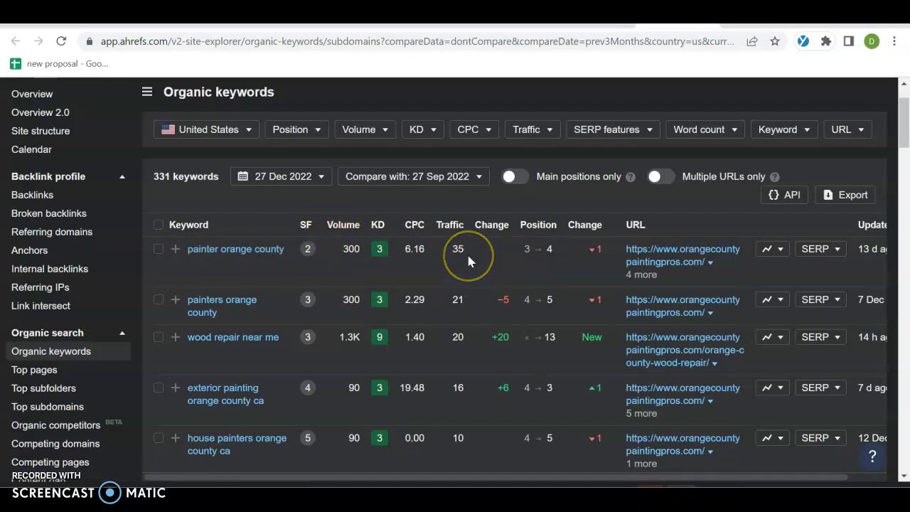
Examine the traffic, volume and ranking positions of the competitor's Orange County painting and repair keywords.
mouse_move(504, 301)
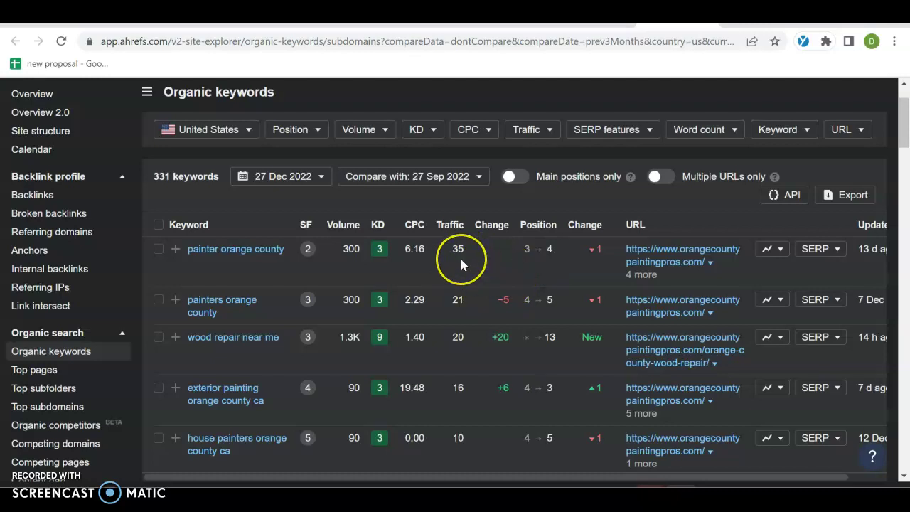
scroll(459, 263, down, 1)
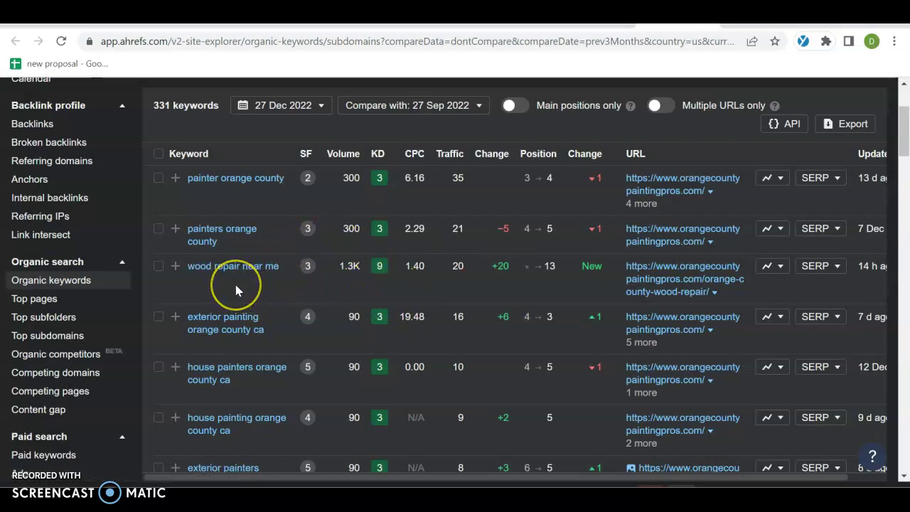
click(207, 348)
click(335, 355)
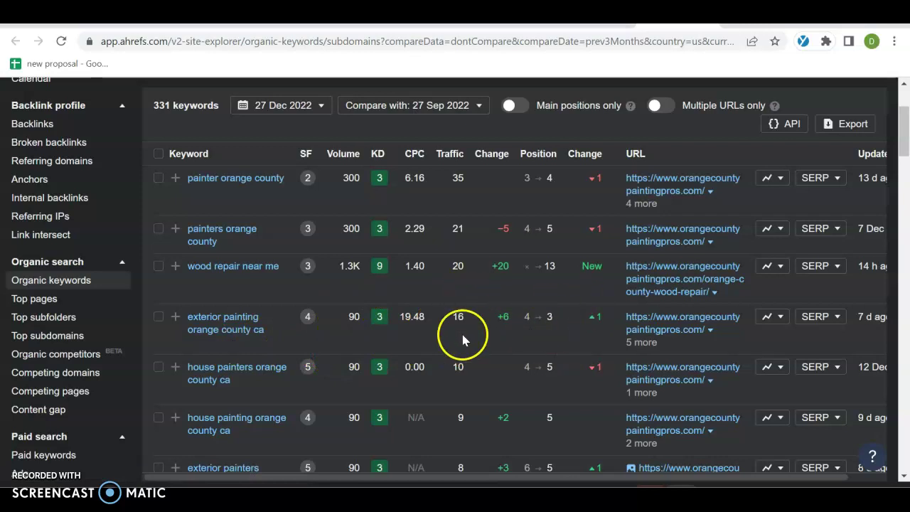
scroll(455, 338, down, 2)
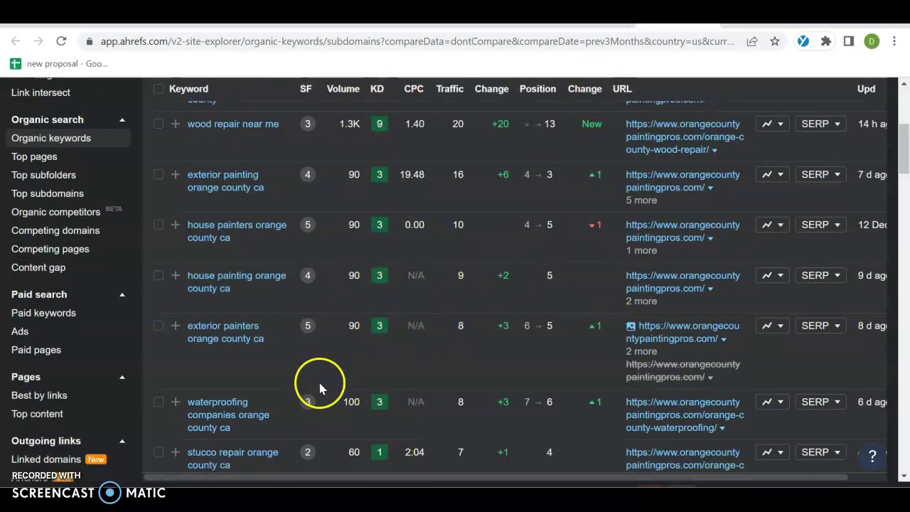
click(350, 27)
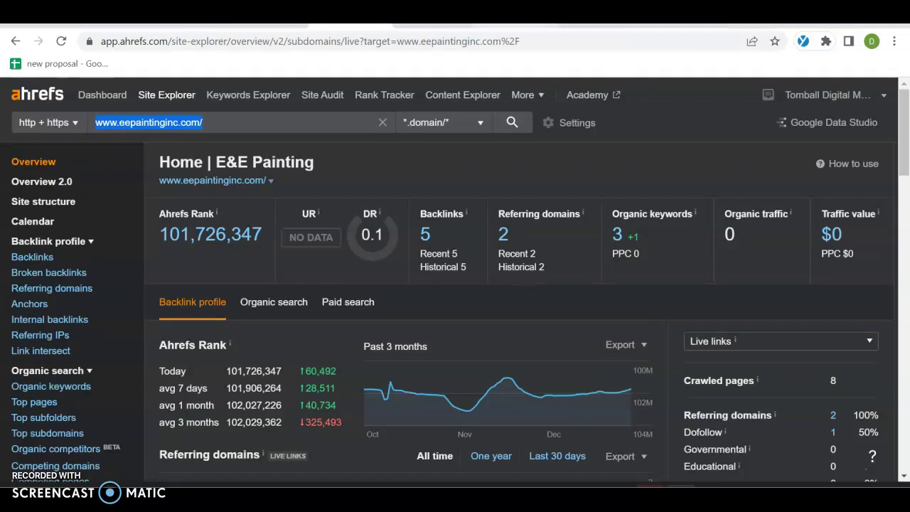
key(ctrl+Tab)
key(ctrl+shift+Tab)
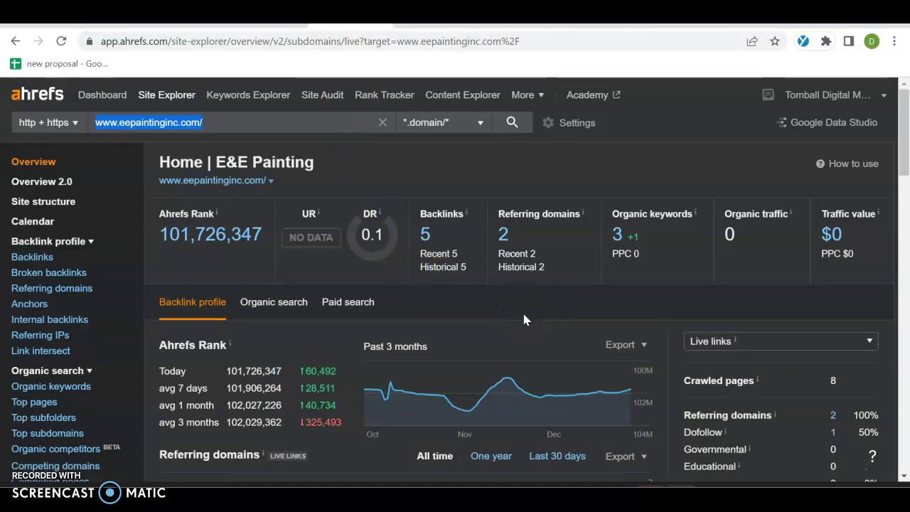
key(ctrl+Tab)
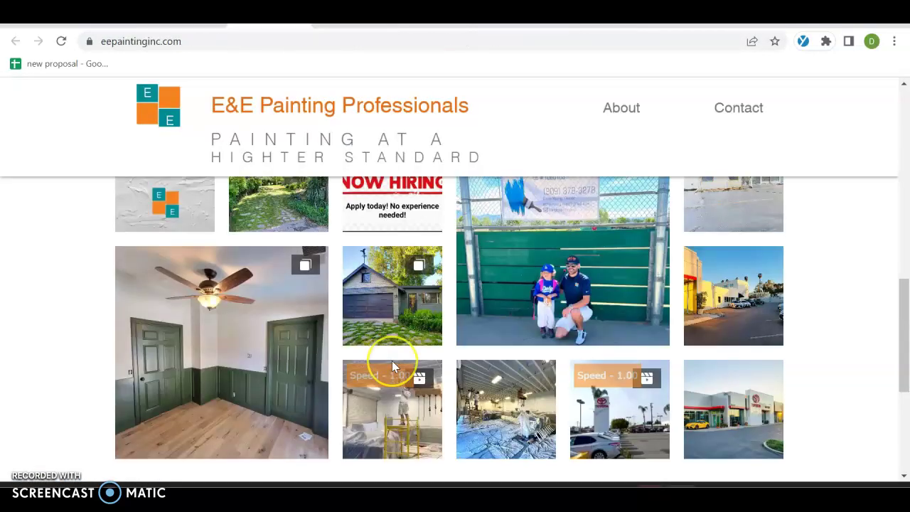
scroll(392, 366, up, 10)
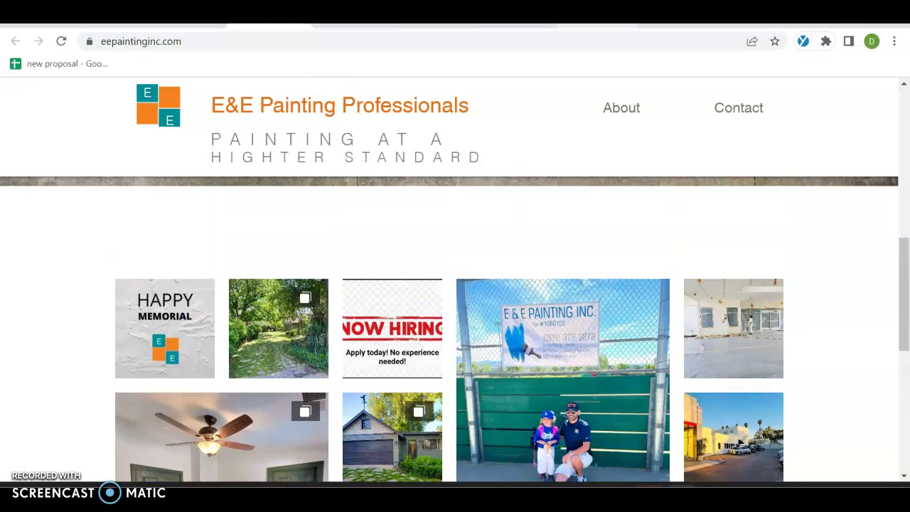
key(ctrl+shift+Tab)
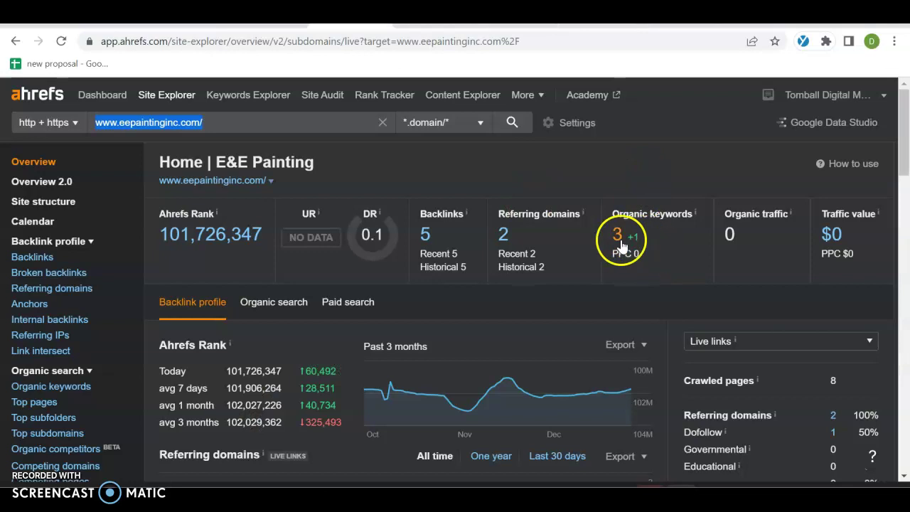